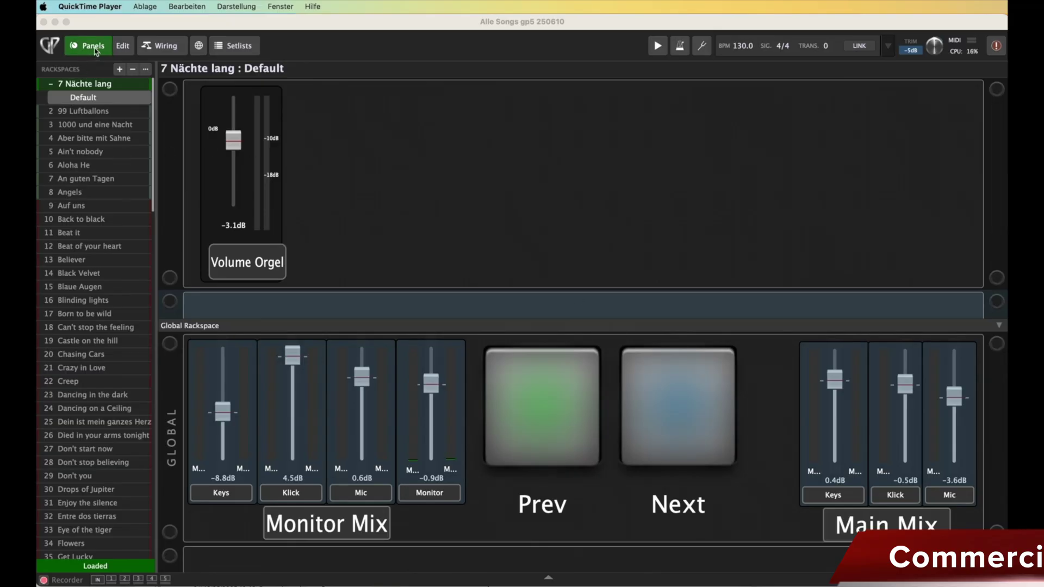
# - Switch to the 1000 und eine Nacht rackspace, loading its Alles variation
pyautogui.click(123, 189)
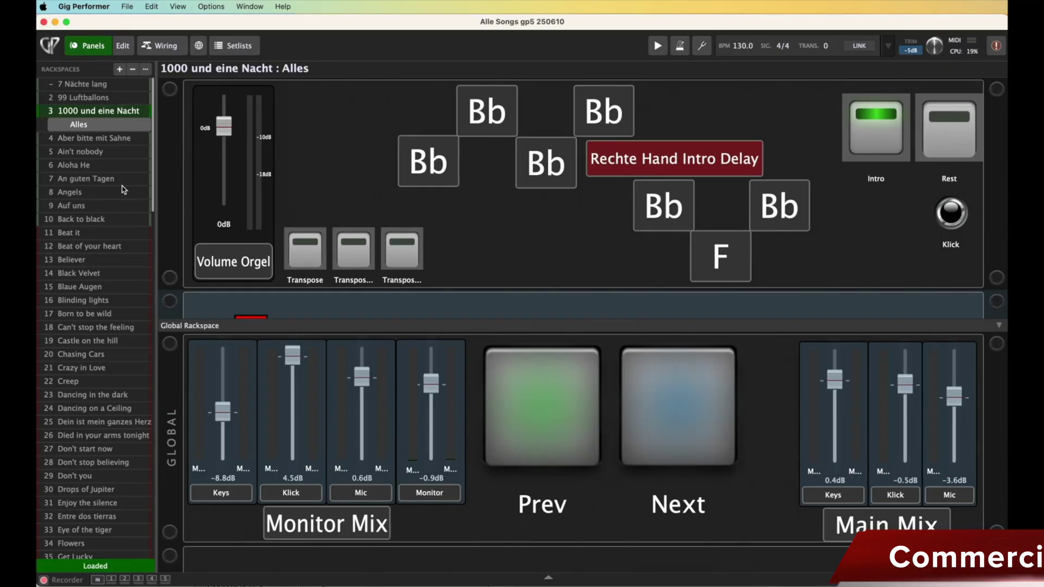
# - Load the Angels rackspace and view its properties without making changes
pyautogui.click(79, 193)
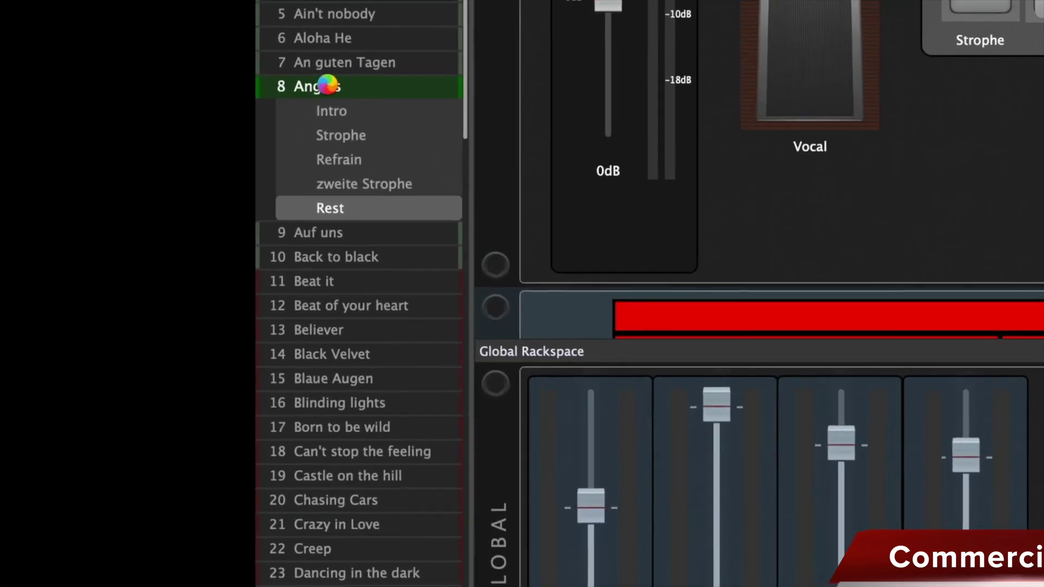
pyautogui.doubleClick(329, 87)
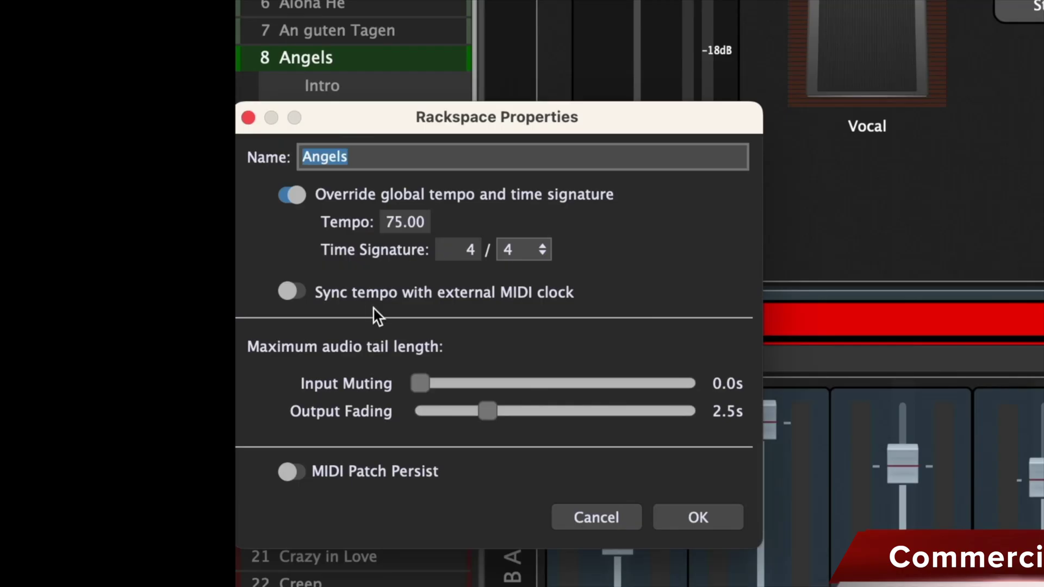
pyautogui.click(605, 515)
# - Open the Intro variation's properties and leave its permanent program change turned off
pyautogui.click(328, 90)
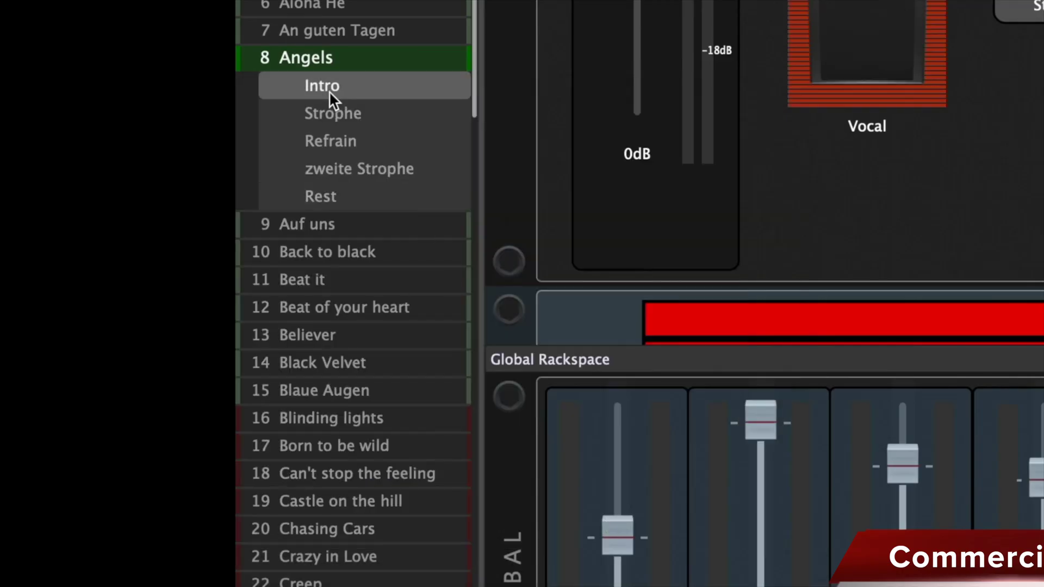
pyautogui.doubleClick(328, 90)
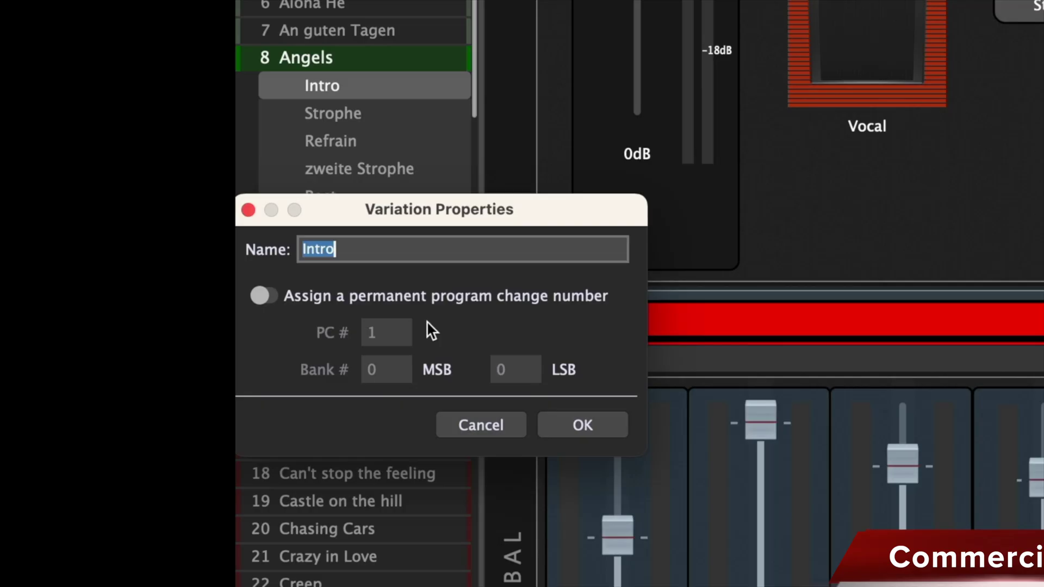
pyautogui.click(260, 291)
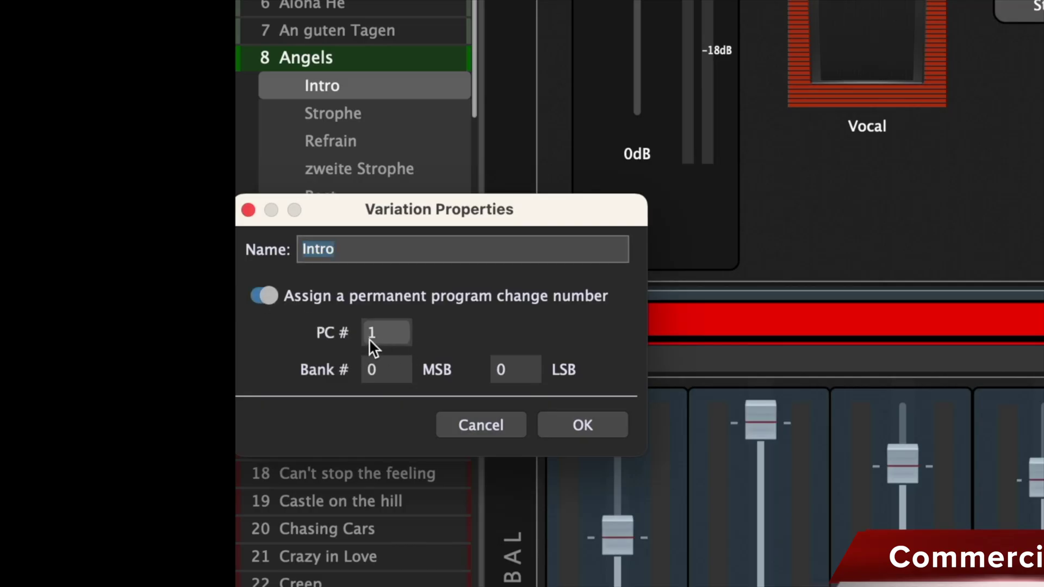
pyautogui.click(269, 295)
pyautogui.click(583, 425)
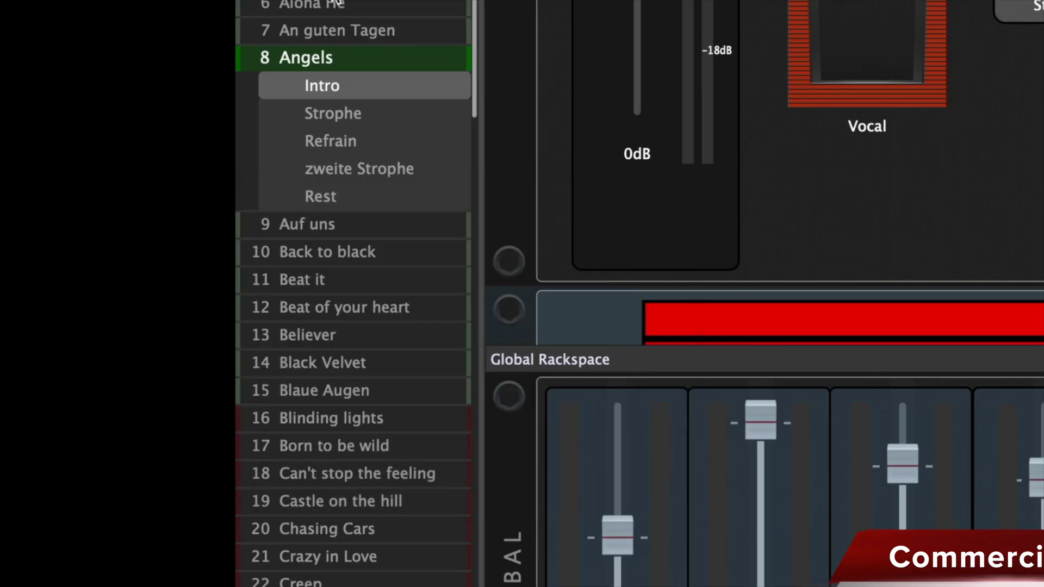
# - View the Strophe variation's properties unchanged and load the Aber bitte mit Sahne rackspace
pyautogui.click(331, 114)
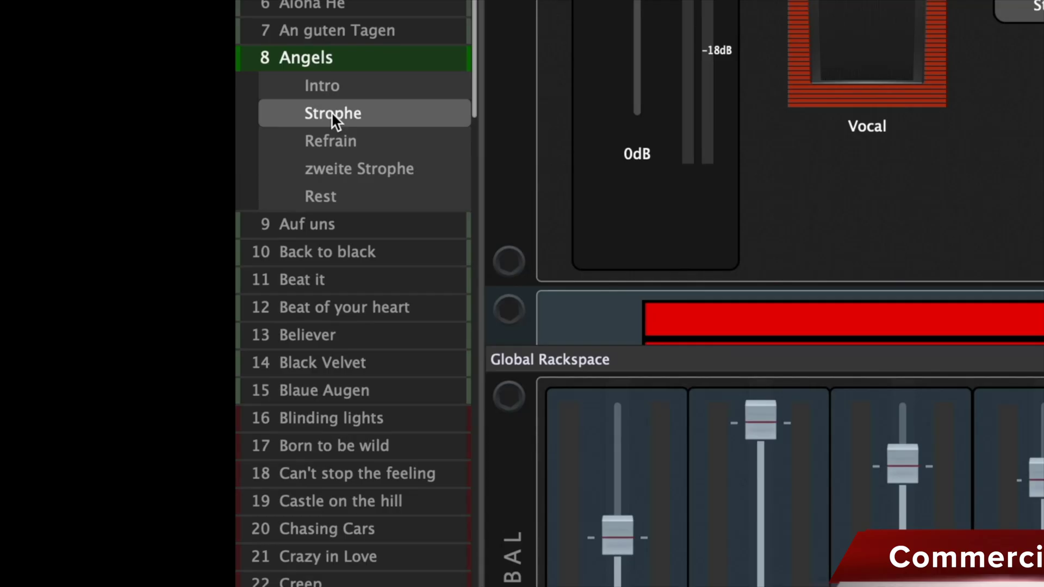
pyautogui.doubleClick(331, 112)
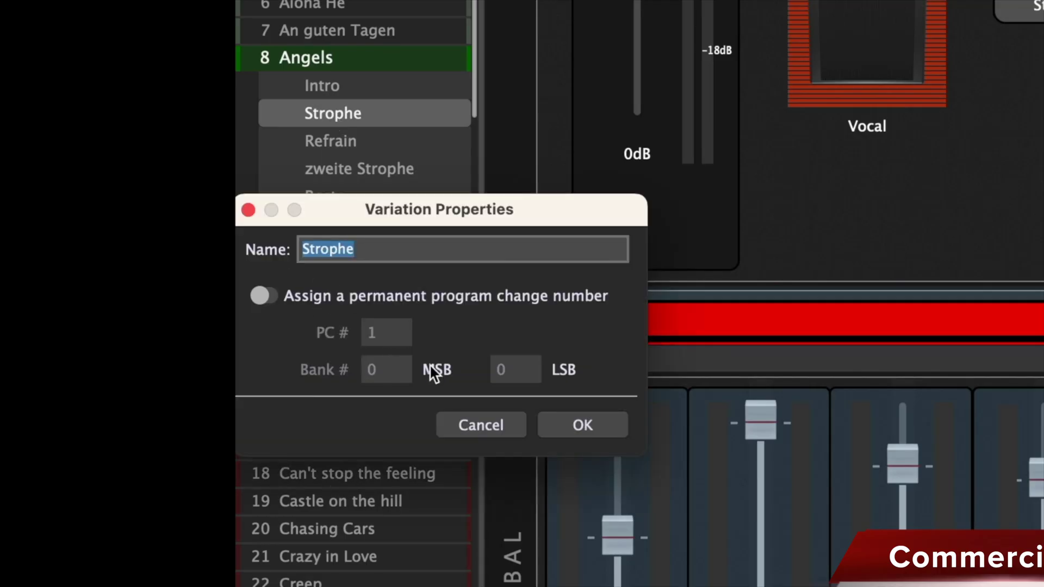
pyautogui.click(490, 424)
pyautogui.click(265, 24)
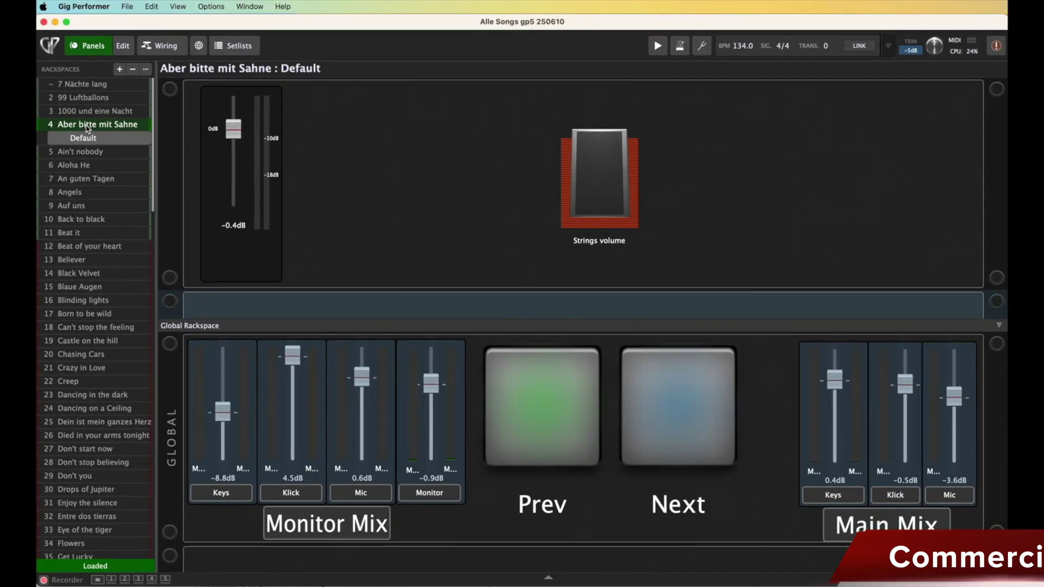
# - View the Aber bitte mit Sahne rackspace and Default variation properties, leaving program change off
pyautogui.doubleClick(87, 126)
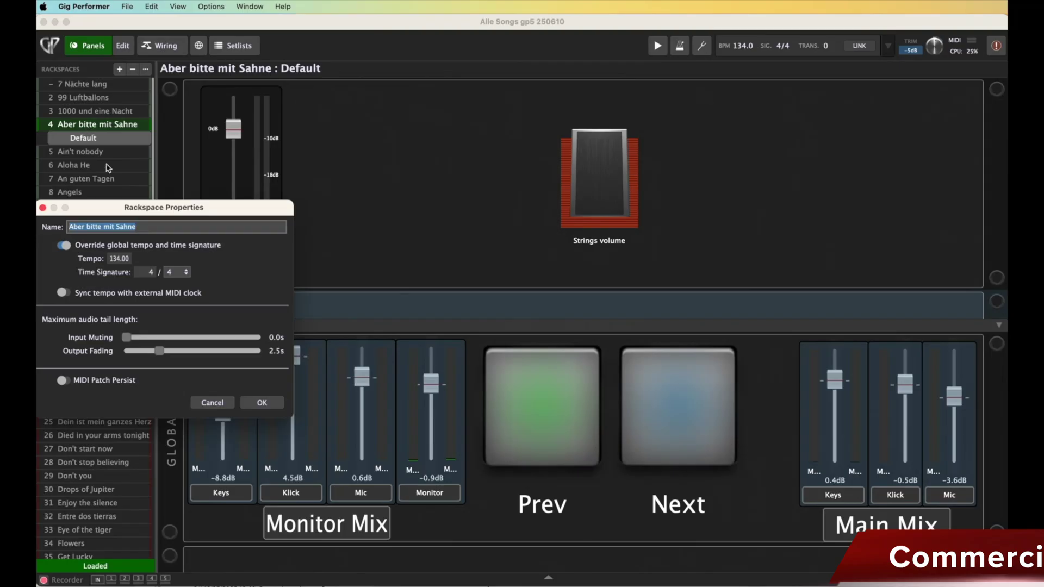
pyautogui.click(221, 404)
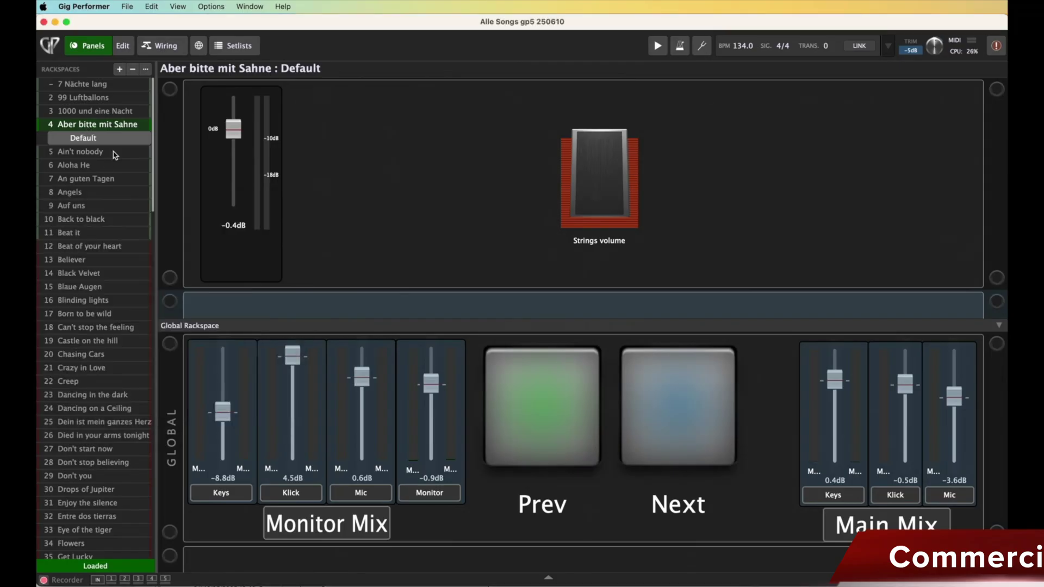
pyautogui.doubleClick(86, 140)
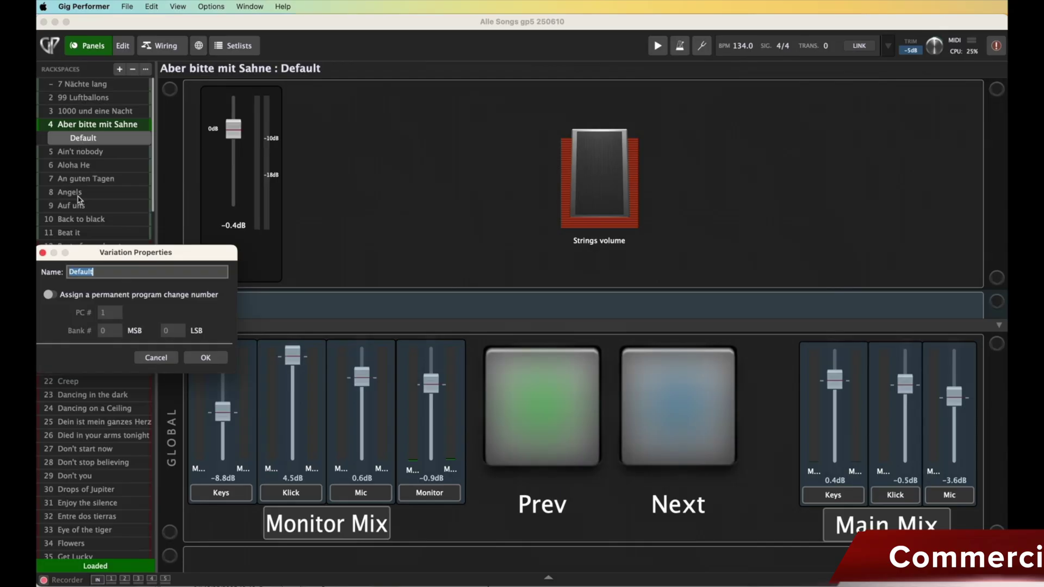
pyautogui.click(156, 358)
# - In the setlist view, load Living on a prayer and view its song properties
pyautogui.click(232, 48)
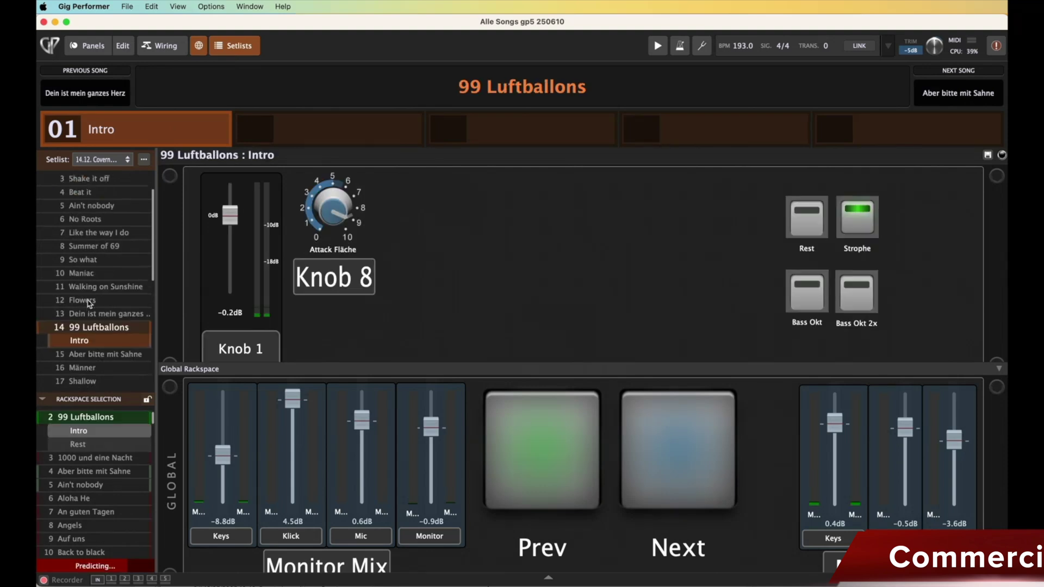
pyautogui.scroll(-2, 90, 303)
pyautogui.scroll(-5, 89, 316)
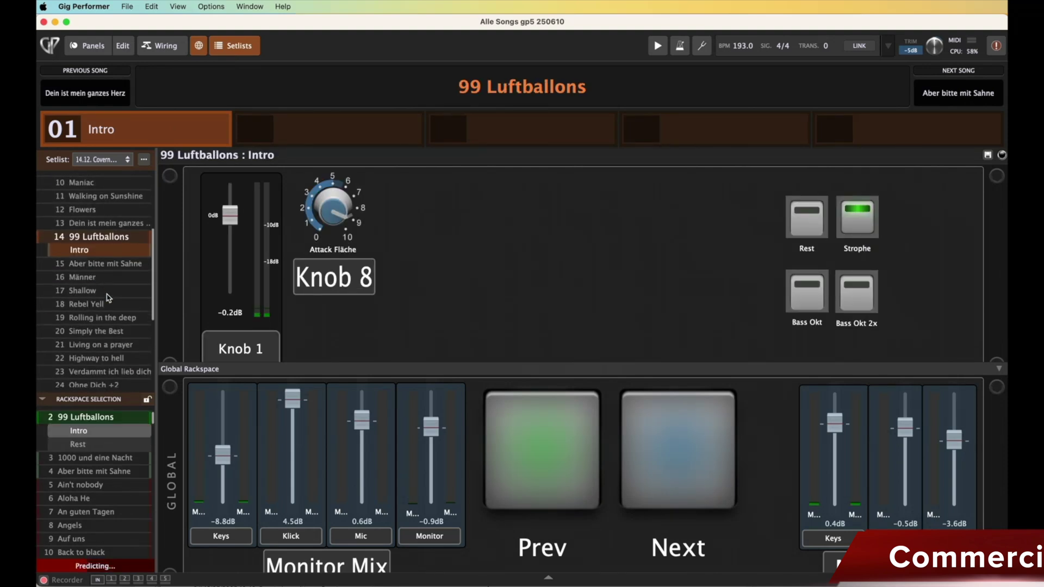
pyautogui.click(89, 338)
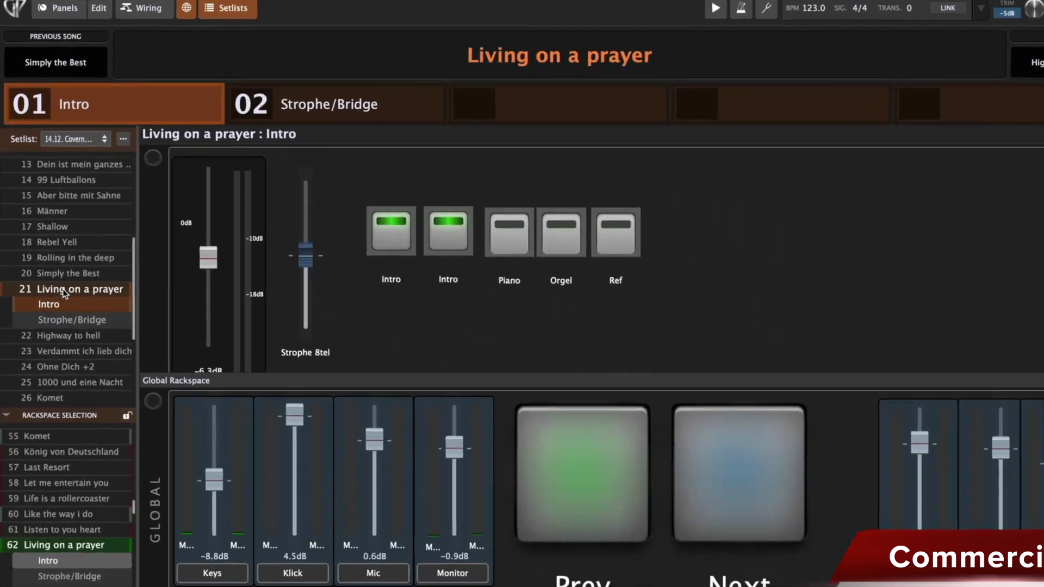
pyautogui.doubleClick(92, 290)
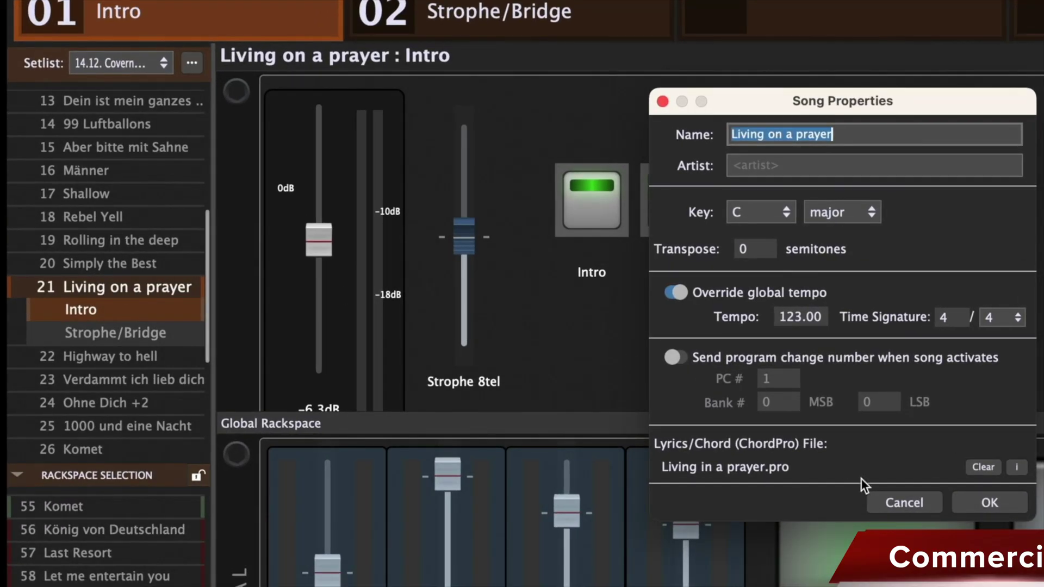
pyautogui.click(905, 503)
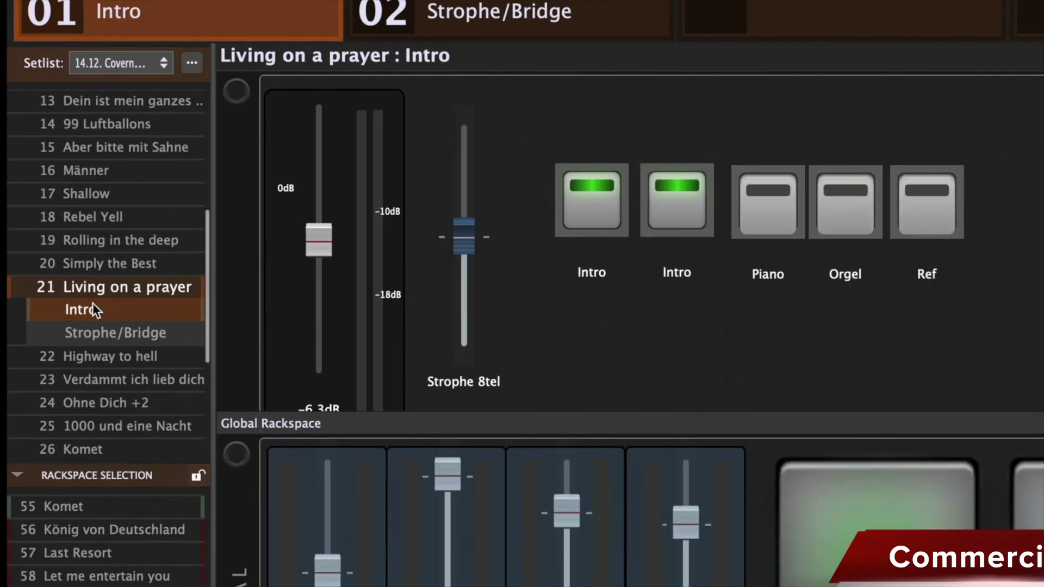
# - Make Living on a prayer send program change 3 when the song activates
pyautogui.doubleClick(121, 289)
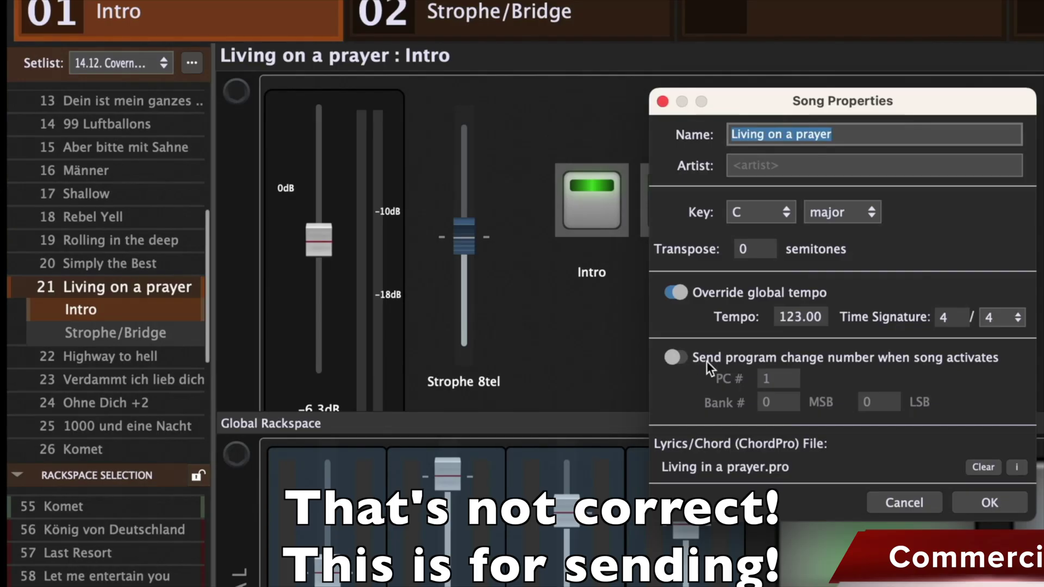
pyautogui.click(677, 357)
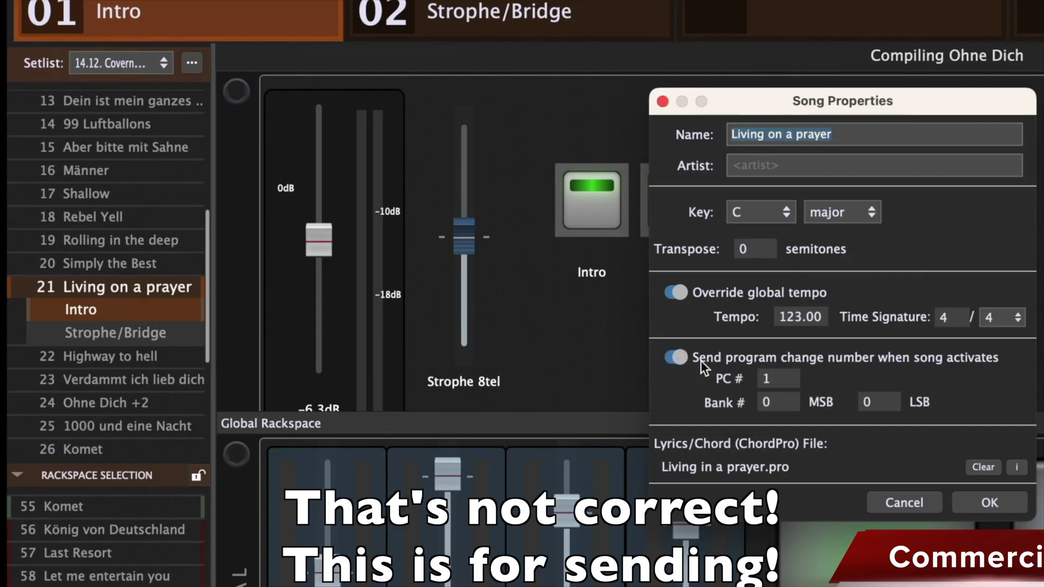
pyautogui.click(785, 381)
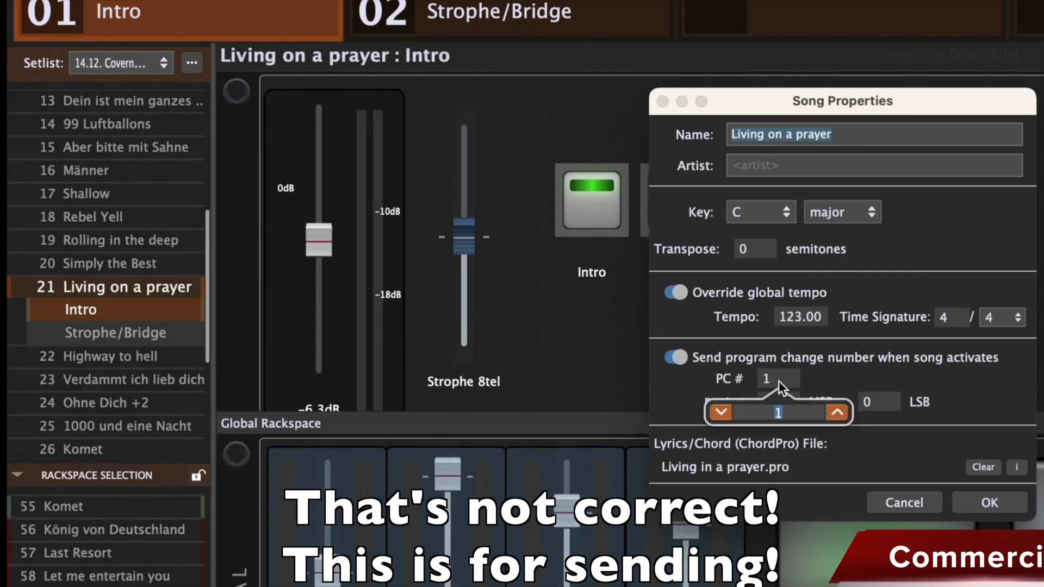
pyautogui.click(838, 412)
pyautogui.click(838, 412)
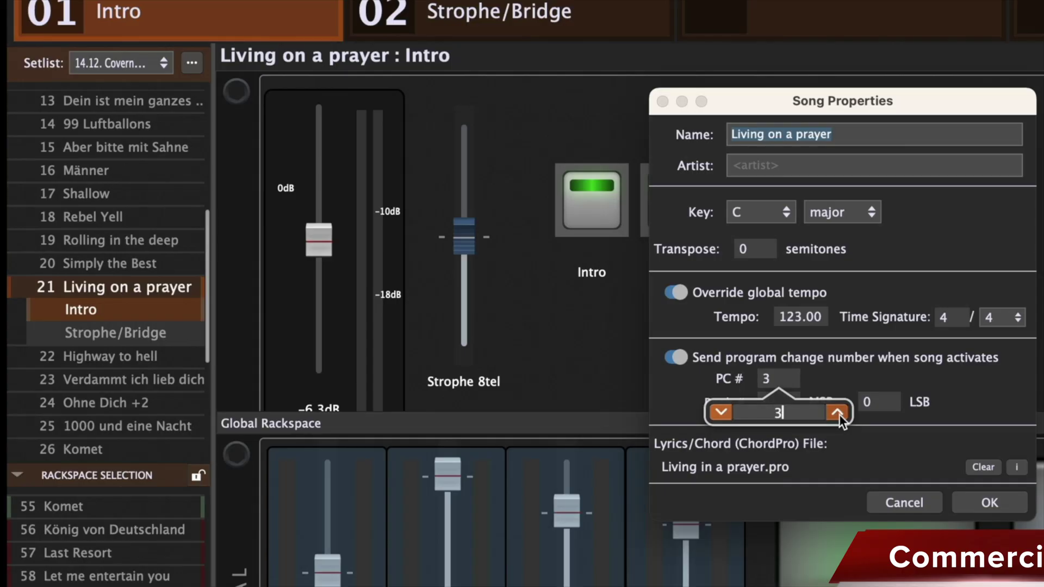
pyautogui.click(984, 501)
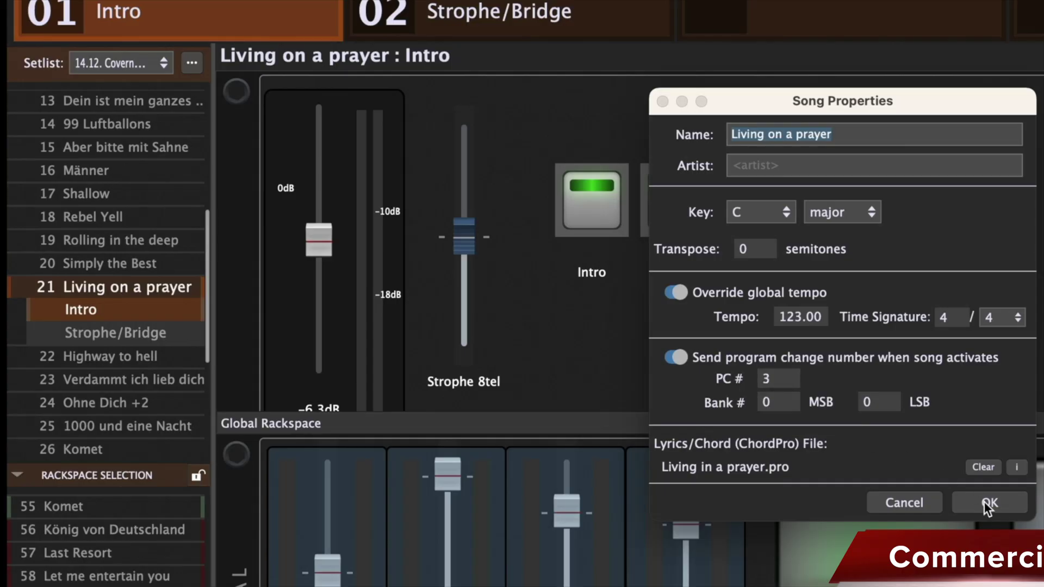
pyautogui.click(986, 504)
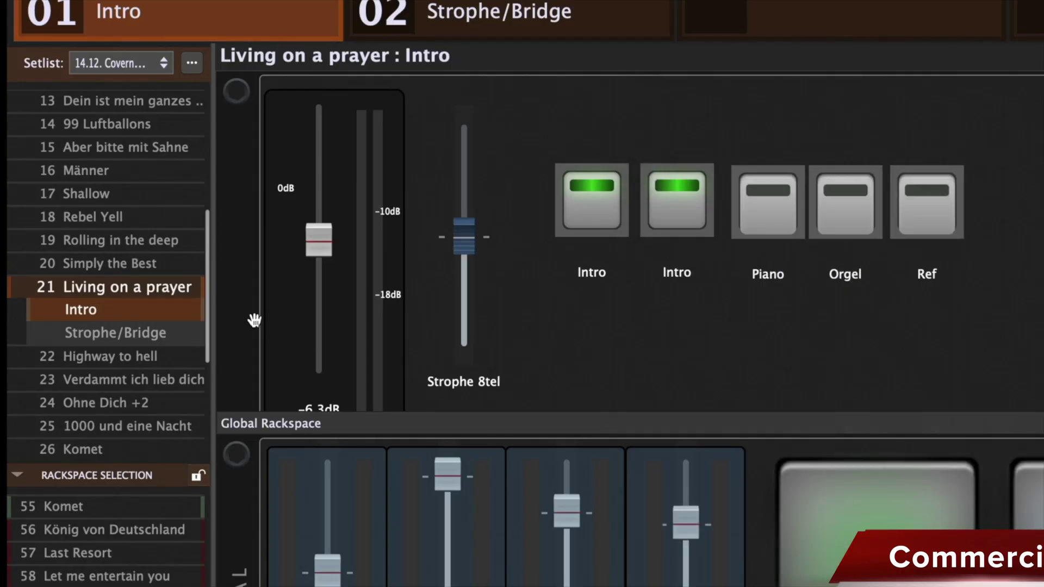
# - View the Intro song part properties unchanged and turn off Living on a prayer's program change
pyautogui.doubleClick(93, 316)
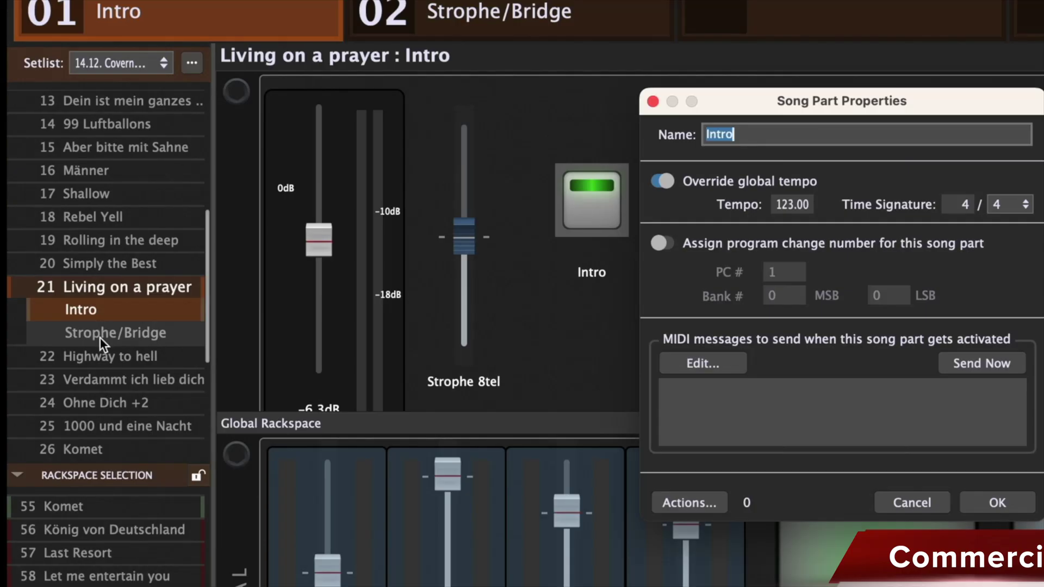
pyautogui.click(912, 503)
pyautogui.click(672, 357)
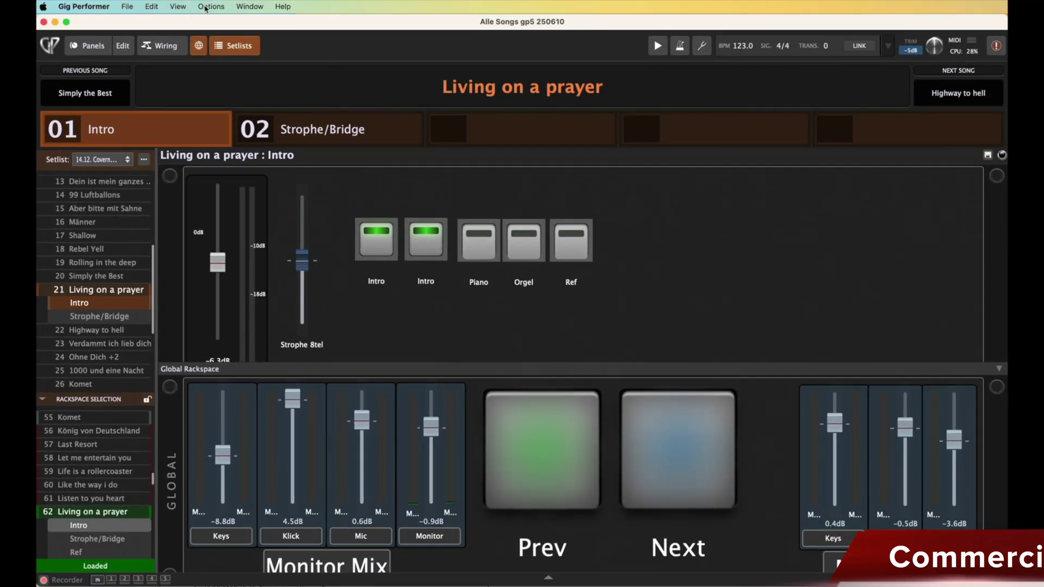
# - Open Options > Global MIDI and confirm program changes are accepted only on channel 16
pyautogui.click(210, 7)
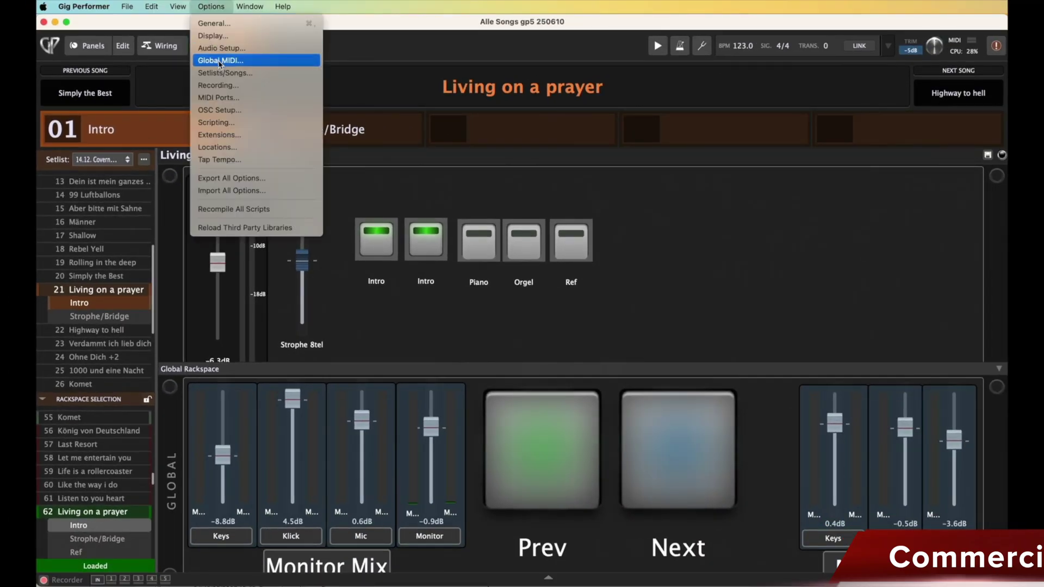
pyautogui.click(221, 61)
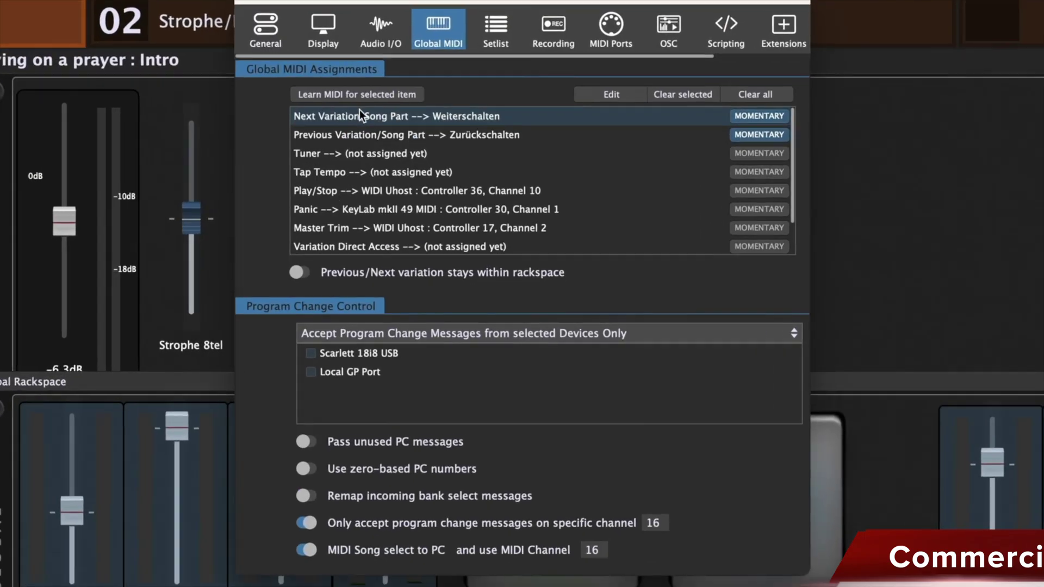
pyautogui.scroll(-1, 360, 109)
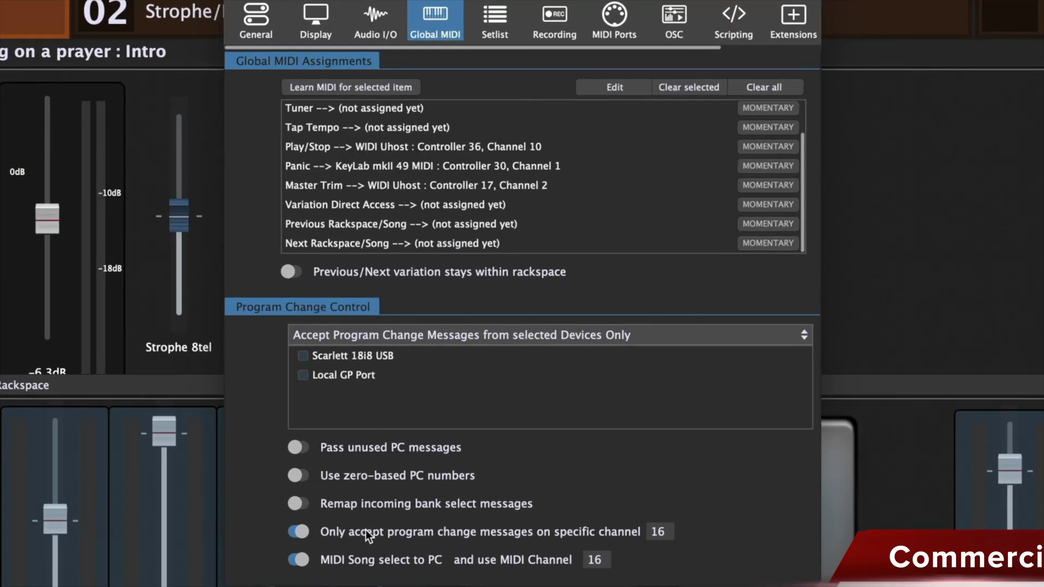
pyautogui.moveTo(363, 555)
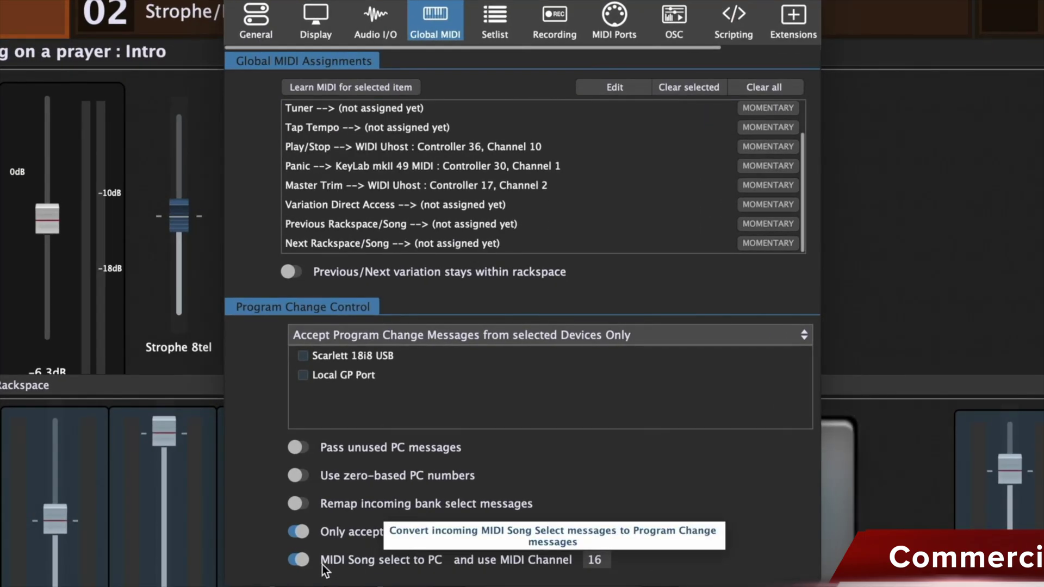